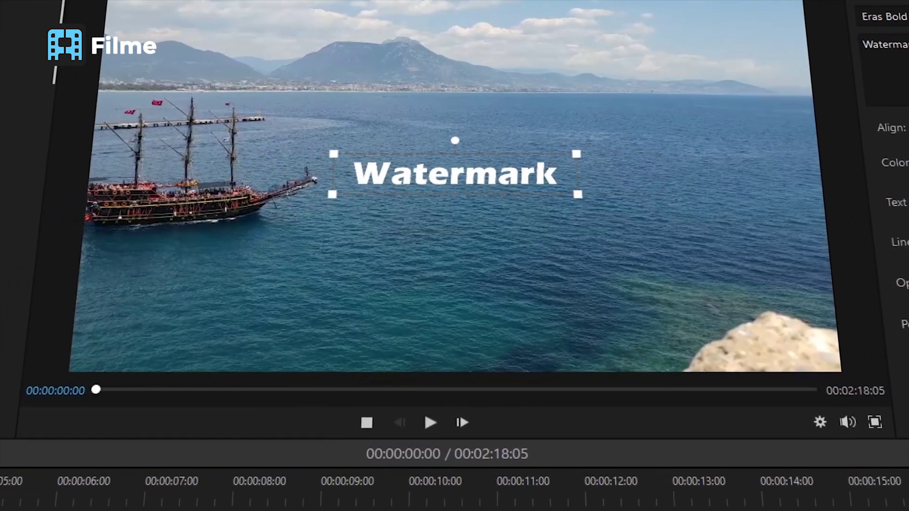
- Preview the watermarked boat demo, then download the Filme installer from the website
left_click(399, 422)
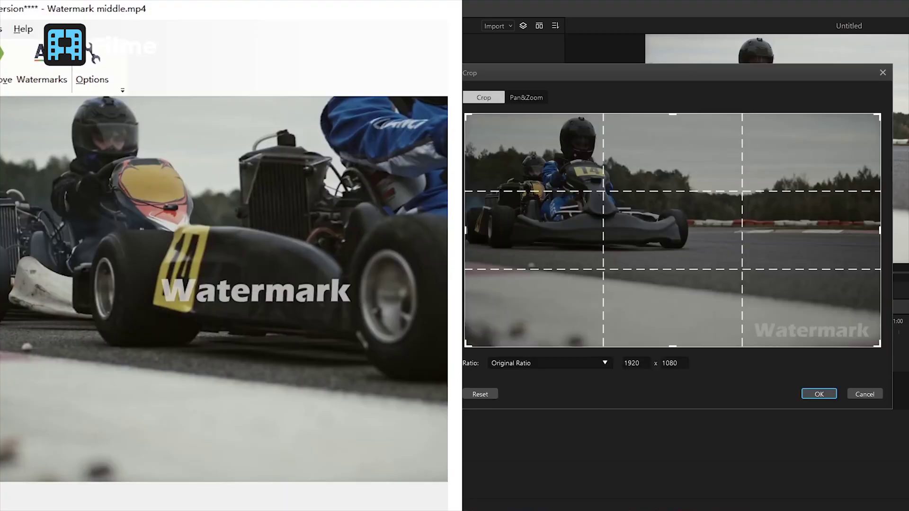
left_click_drag(196, 290, 356, 312)
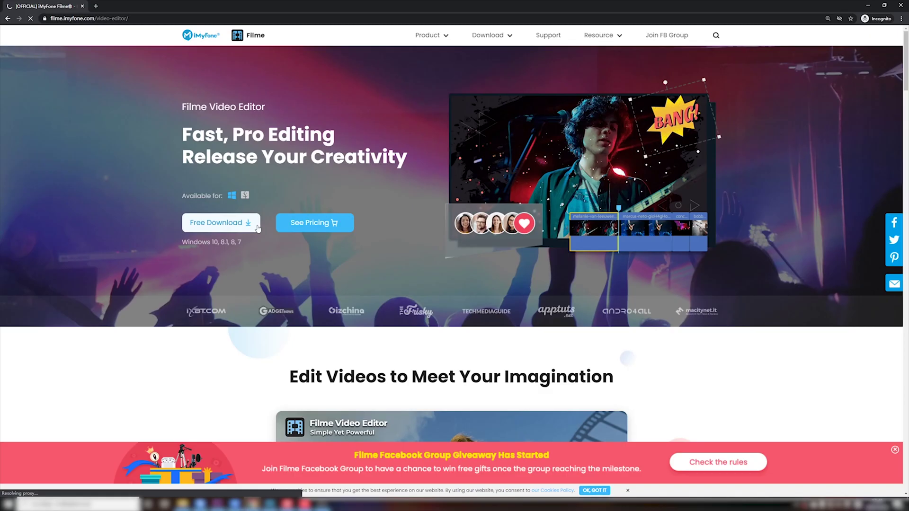
left_click(249, 229)
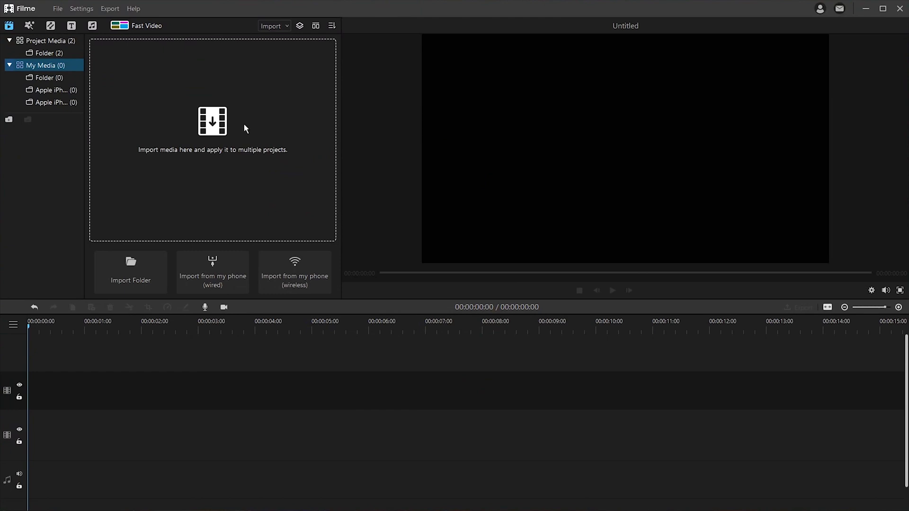
- Import the Watermark corner video and drop it at the start of the first video track
left_click(245, 126)
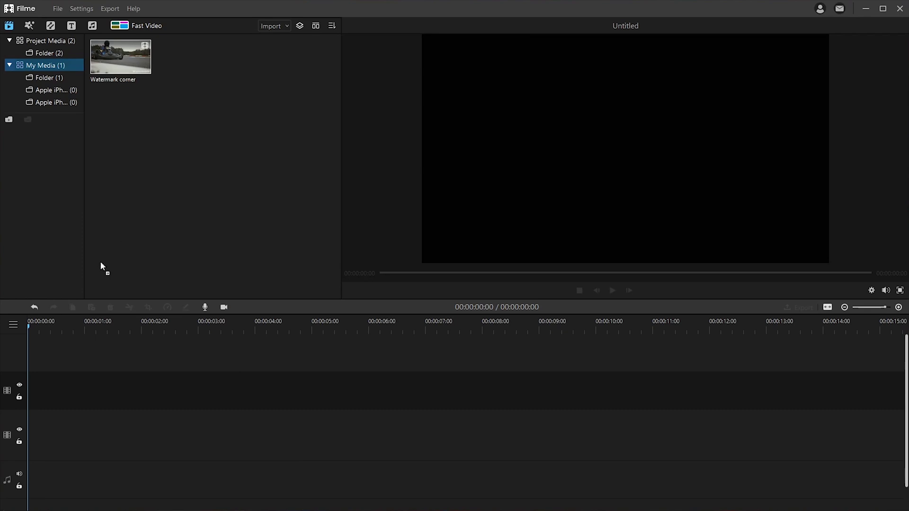
left_click_drag(101, 263, 29, 388)
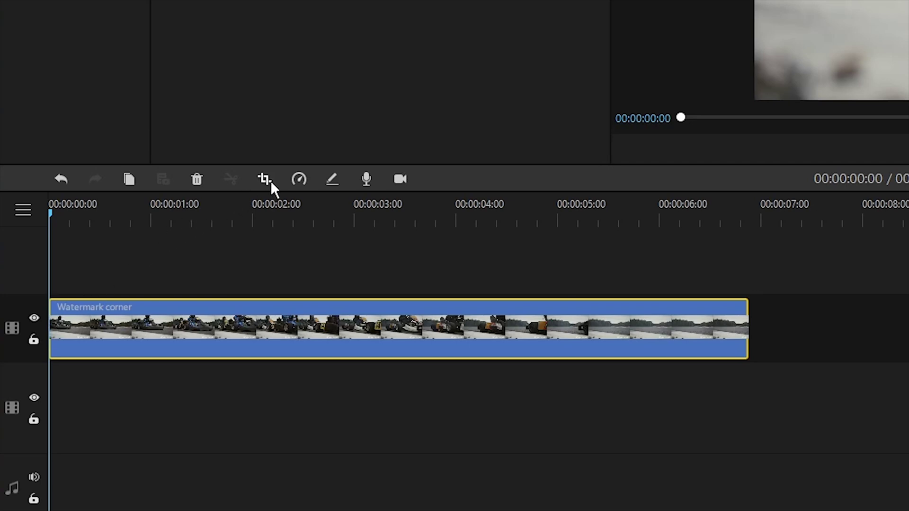
- Crop the karting clip to 1698x955 to cut off the bottom-right watermark, then play it
left_click(270, 180)
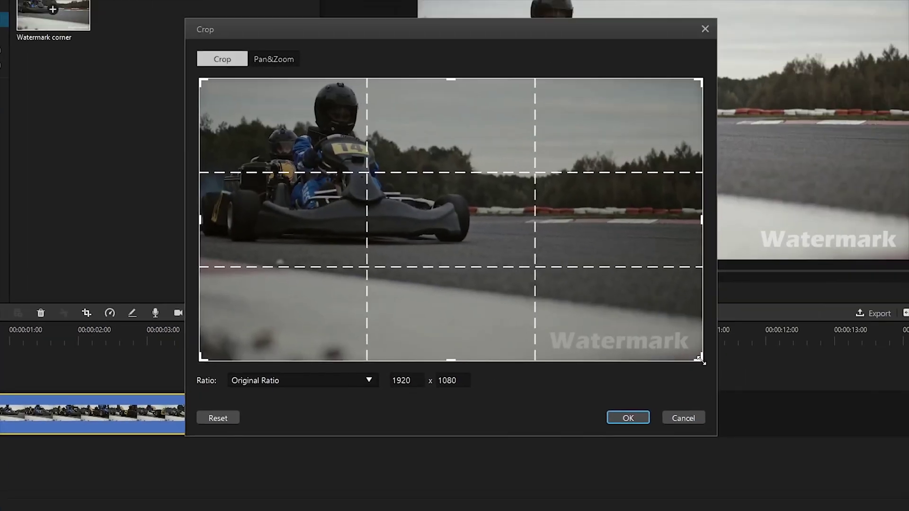
left_click_drag(701, 361, 677, 329)
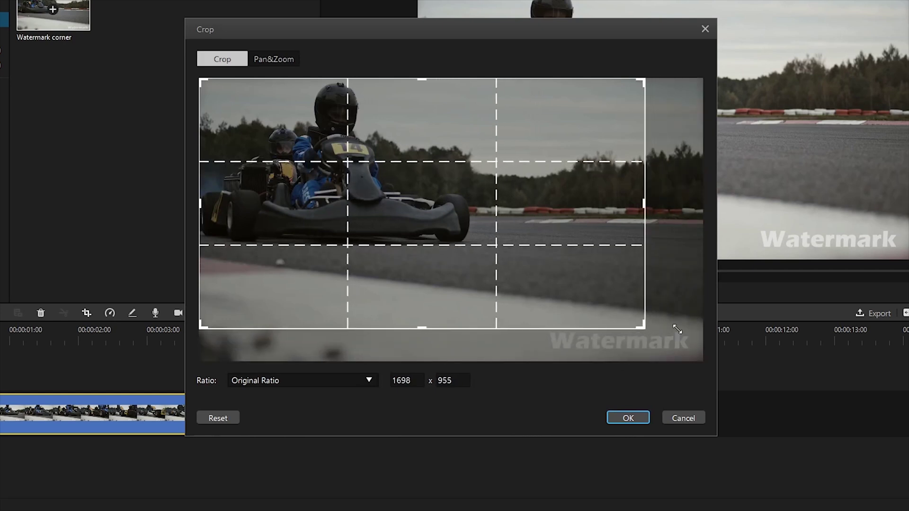
left_click(630, 418)
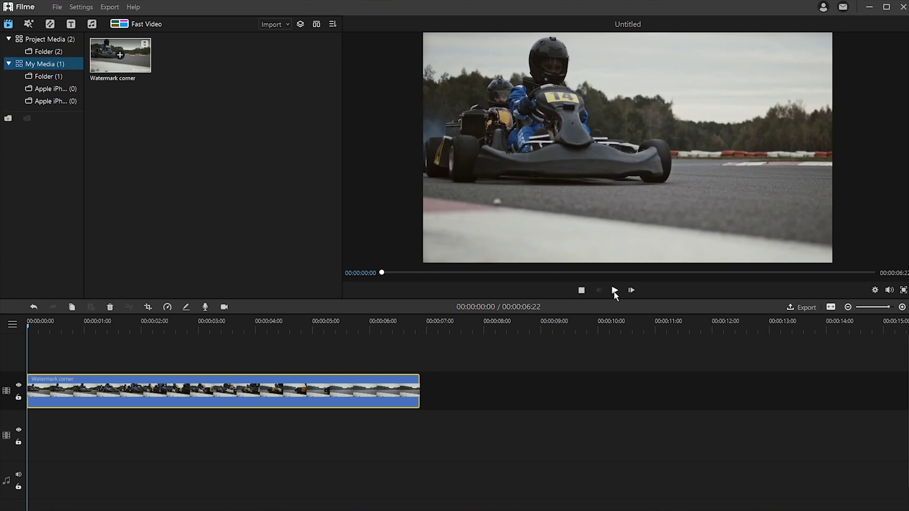
left_click(614, 290)
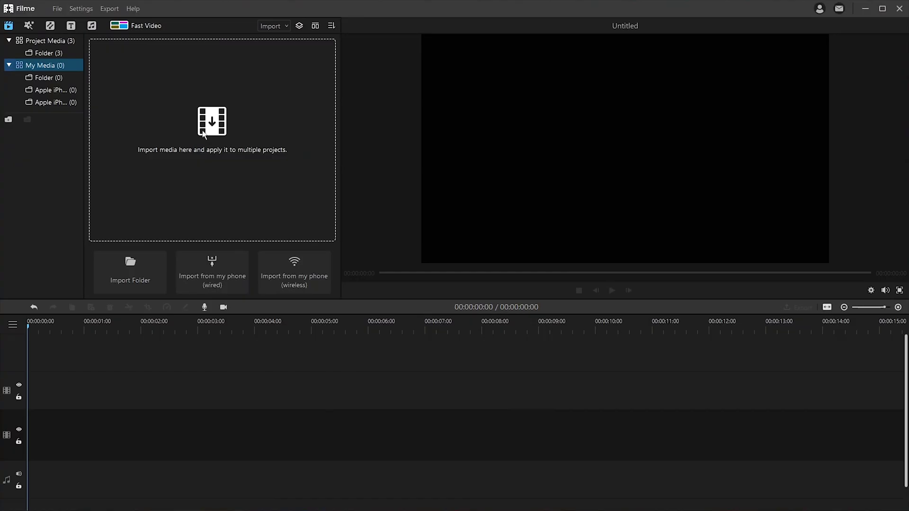
- Import logo and Watermark corner, placing the clip on track one and the logo above it
left_click(202, 130)
left_click_drag(184, 140, 125, 95)
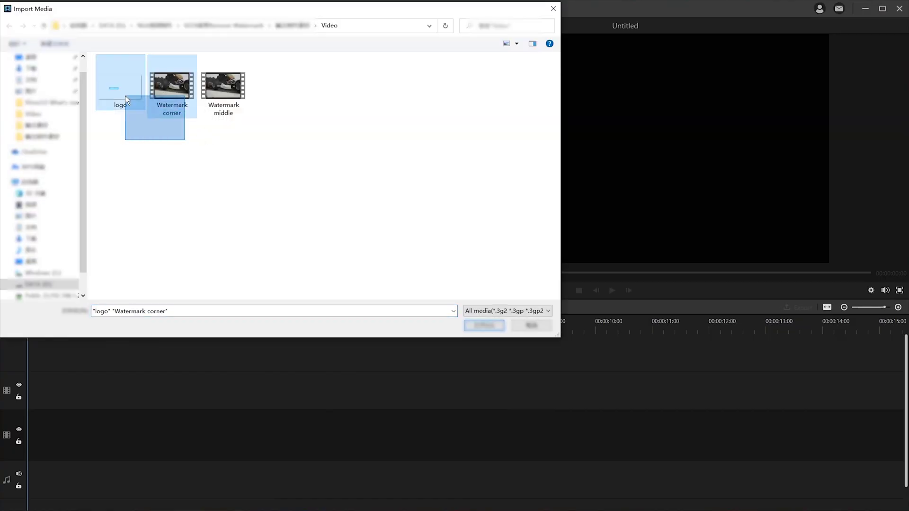
left_click(492, 324)
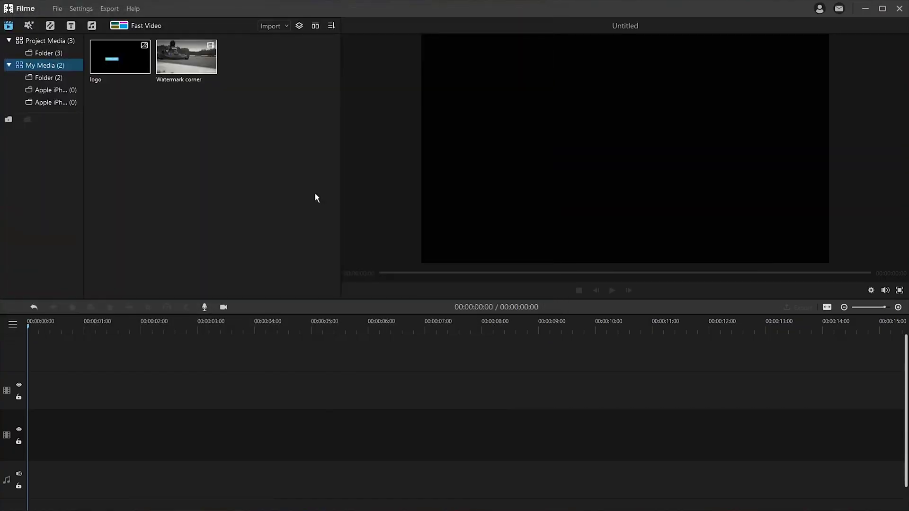
left_click_drag(96, 328, 54, 416)
left_click_drag(92, 320, 30, 385)
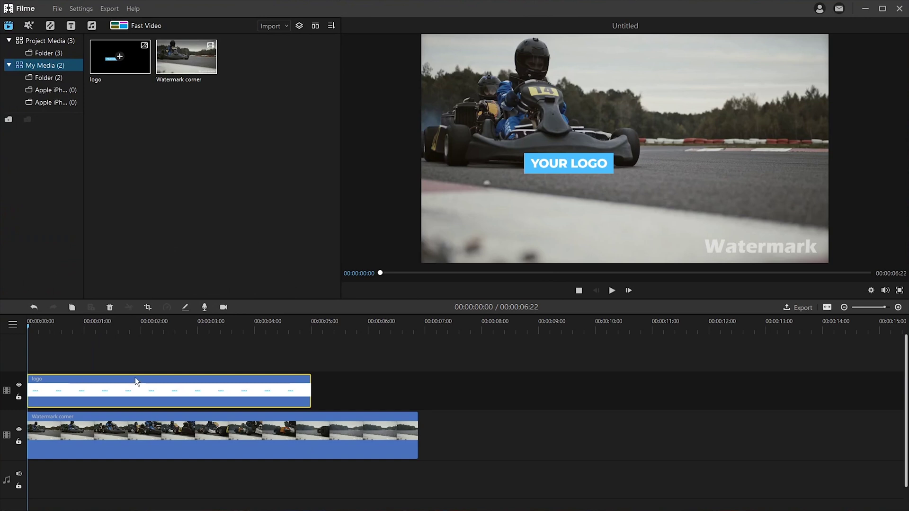
- Enlarge the logo over the bottom-right watermark, stretch it to the clip's length, and play
left_click(169, 384)
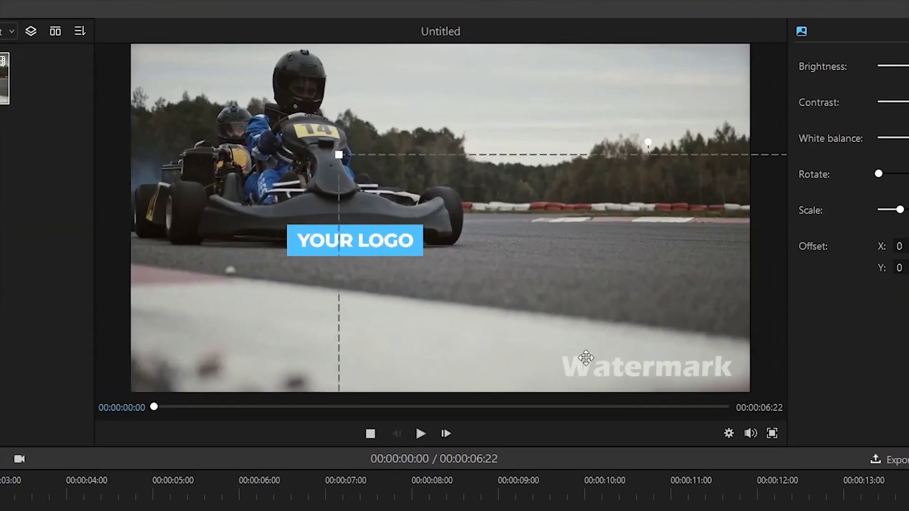
left_click_drag(585, 358, 644, 360)
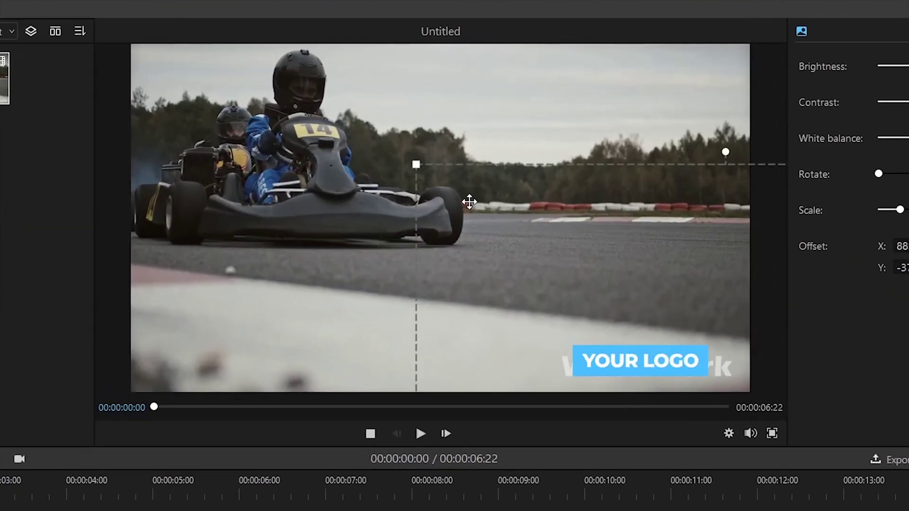
left_click_drag(371, 142, 332, 117)
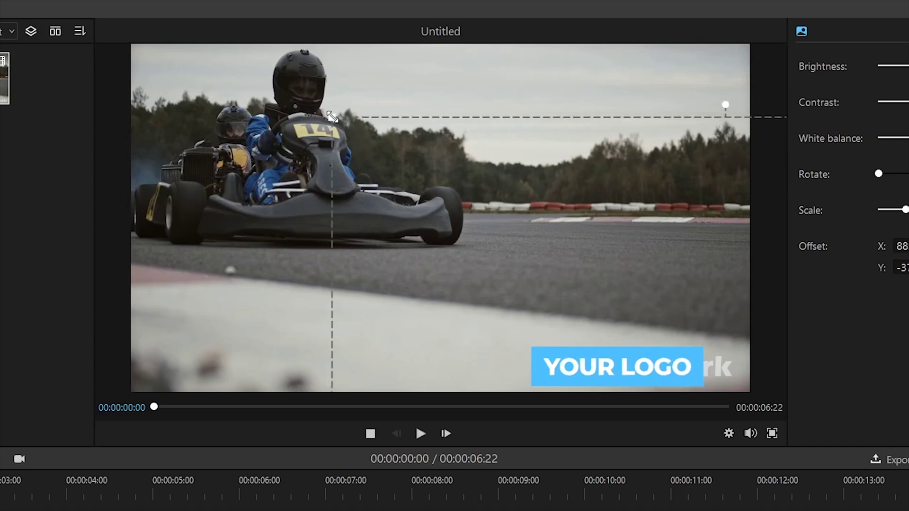
left_click_drag(639, 363, 651, 365)
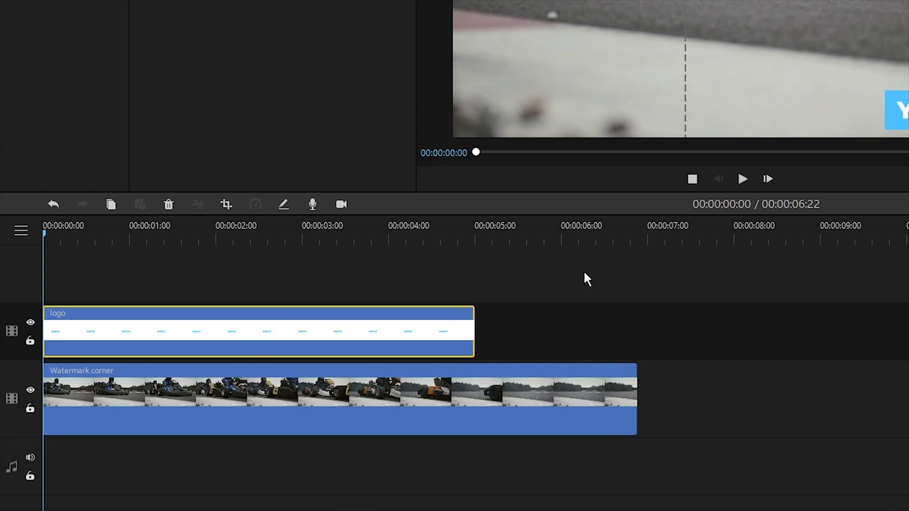
left_click_drag(471, 328, 640, 325)
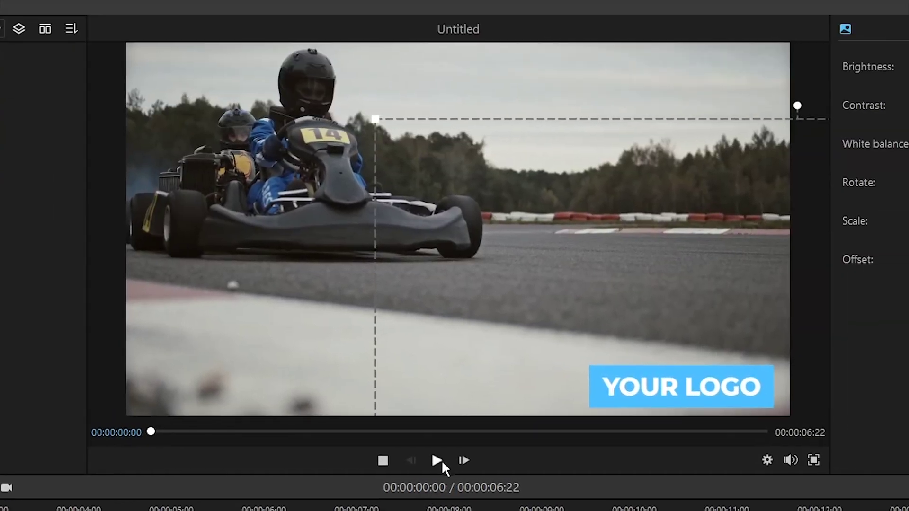
left_click(436, 460)
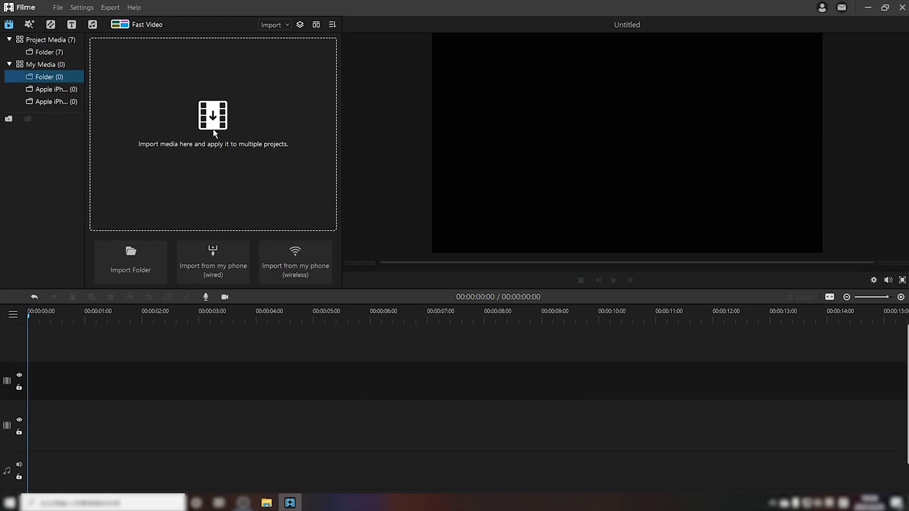
- Import Watermark corner again and place it on the first video track
left_click(213, 129)
double_click(192, 92)
left_click_drag(120, 56, 30, 376)
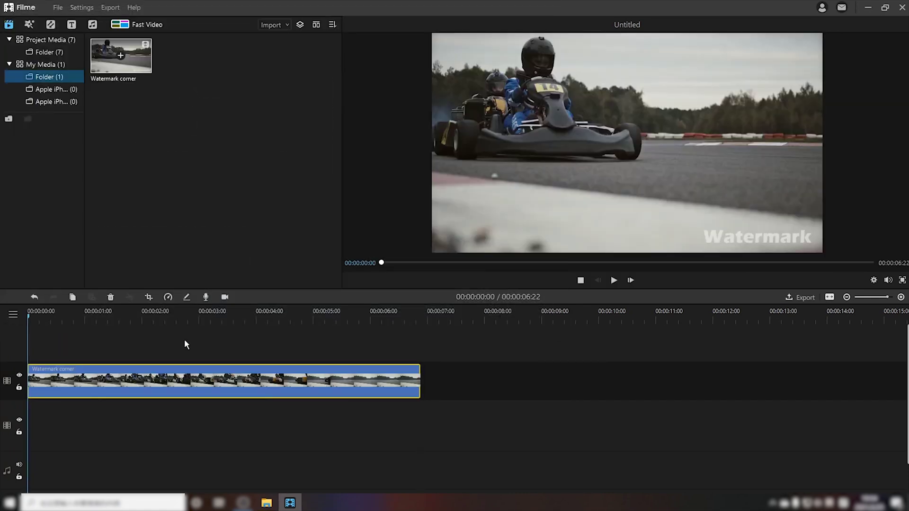
- Frame the screen-recording area over the preview without the bottom-right watermark, and start recording
left_click(225, 297)
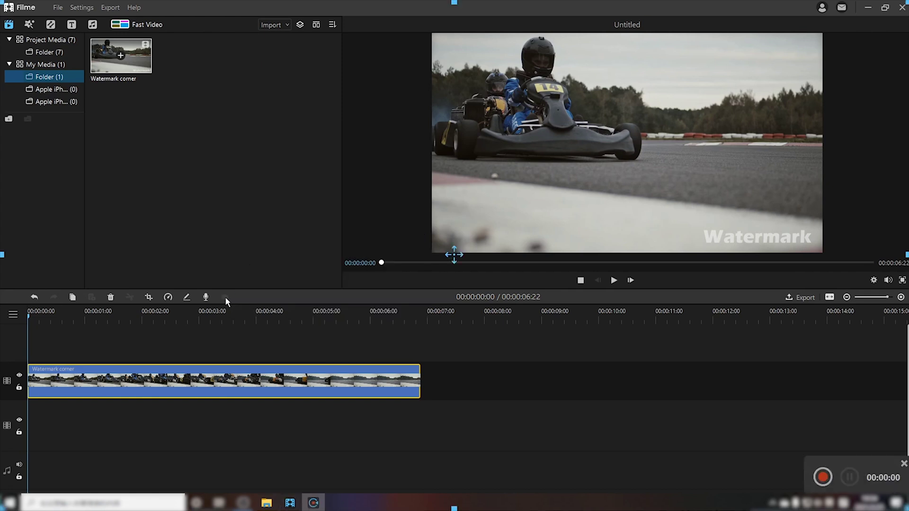
left_click_drag(186, 94, 639, 135)
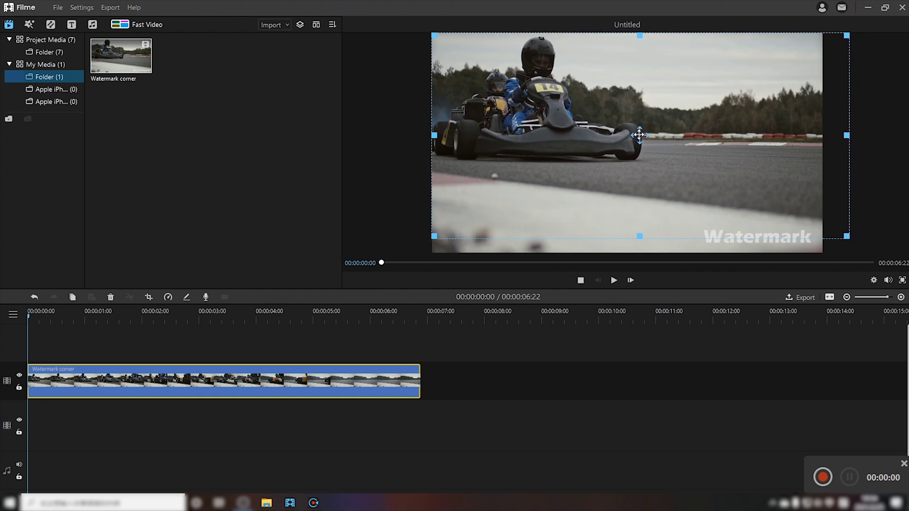
left_click_drag(846, 236, 820, 234)
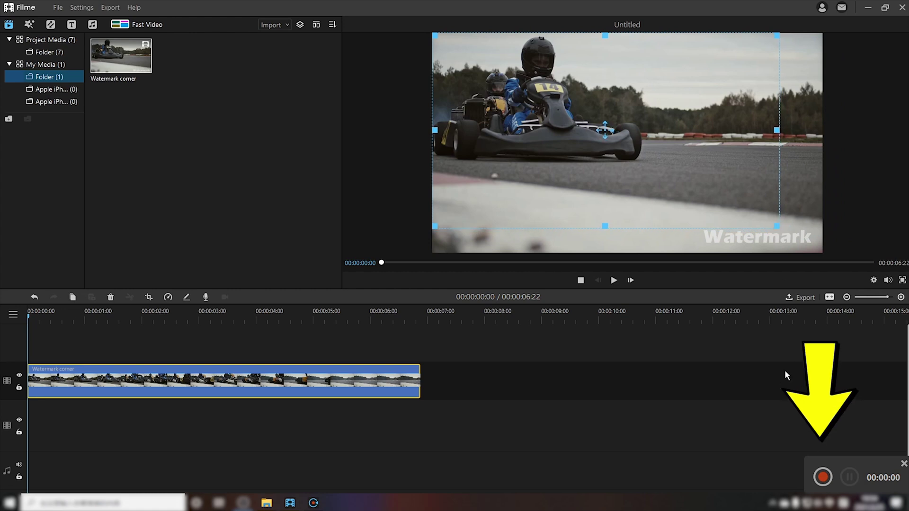
left_click(823, 477)
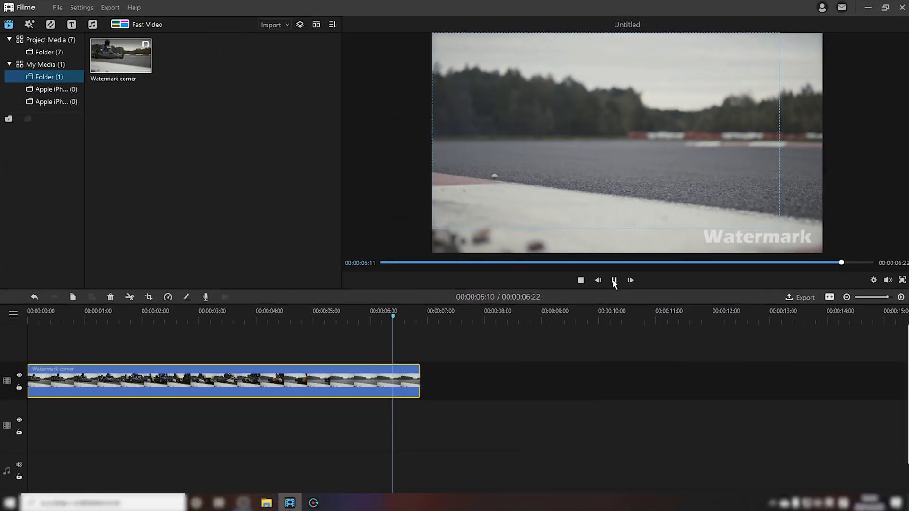
- Stop recording, close the recorder, and play 20210225_195503 placed after the first clip
left_click(316, 505)
left_click(824, 476)
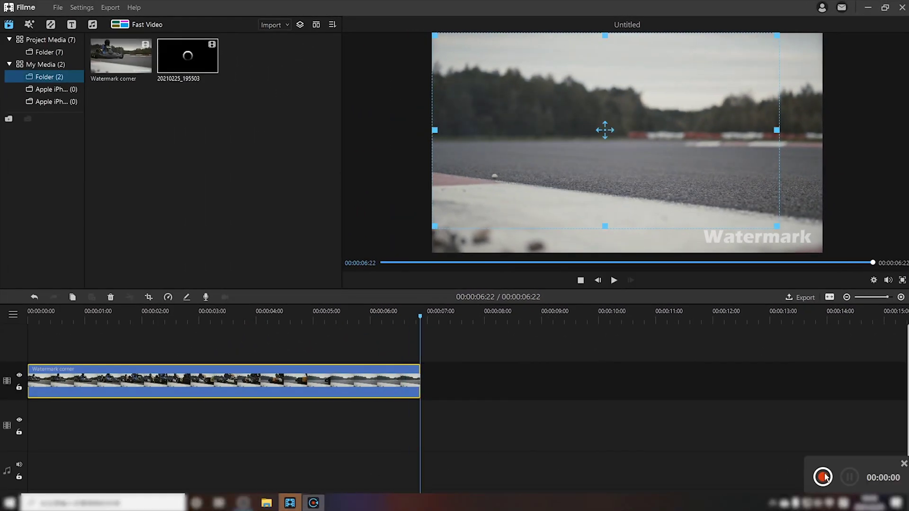
left_click(903, 465)
left_click_drag(197, 63, 433, 376)
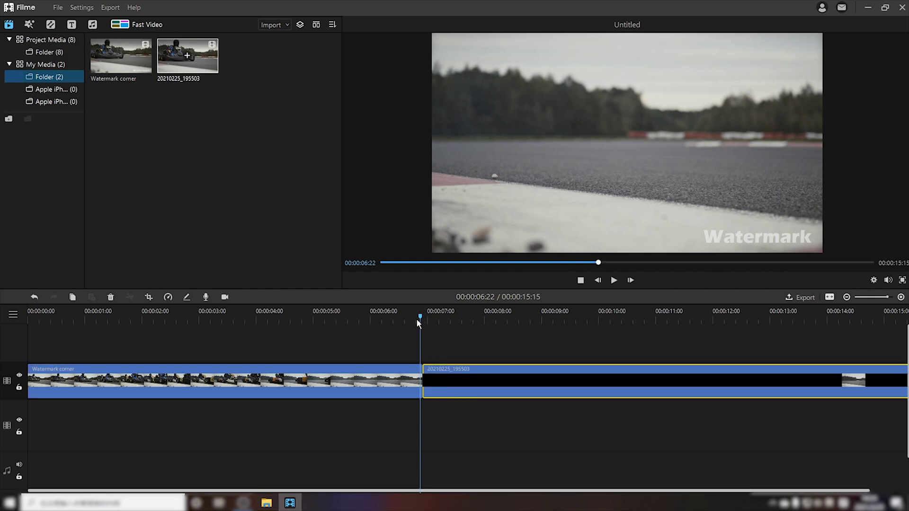
left_click_drag(418, 324, 424, 321)
left_click(613, 281)
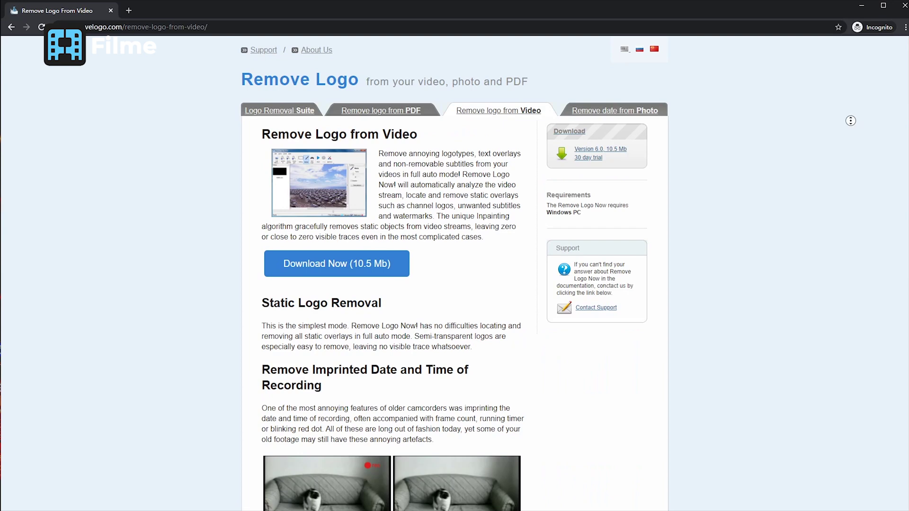
- Scroll down the Remove Logo from Video page and download the 10.5 Mb installer
middle_click(853, 124)
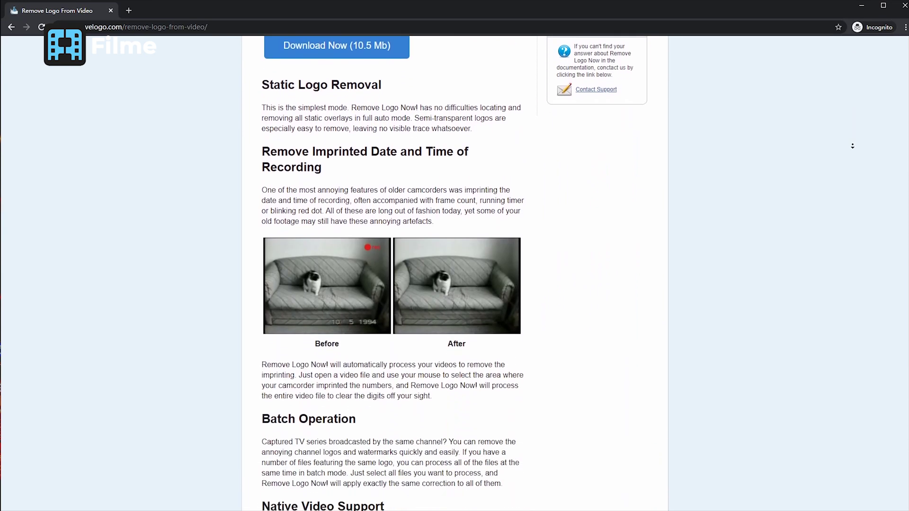
left_click(855, 149)
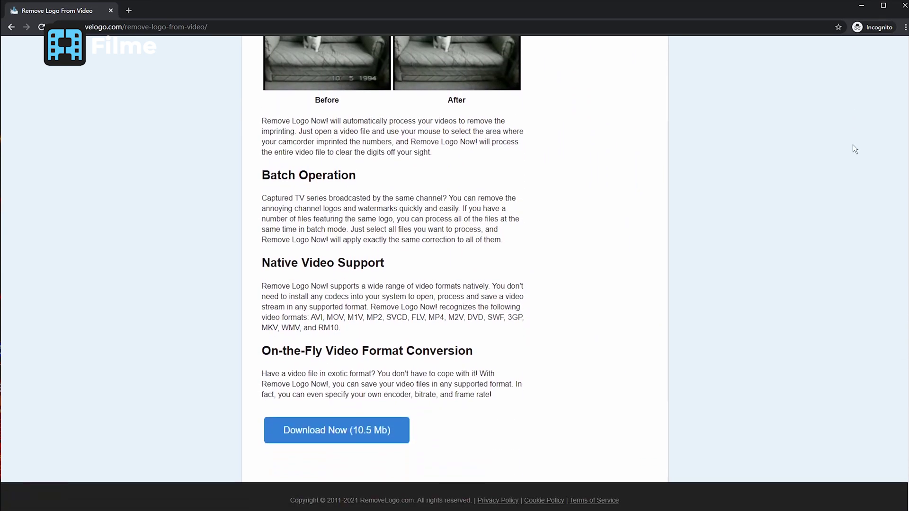
left_click(393, 431)
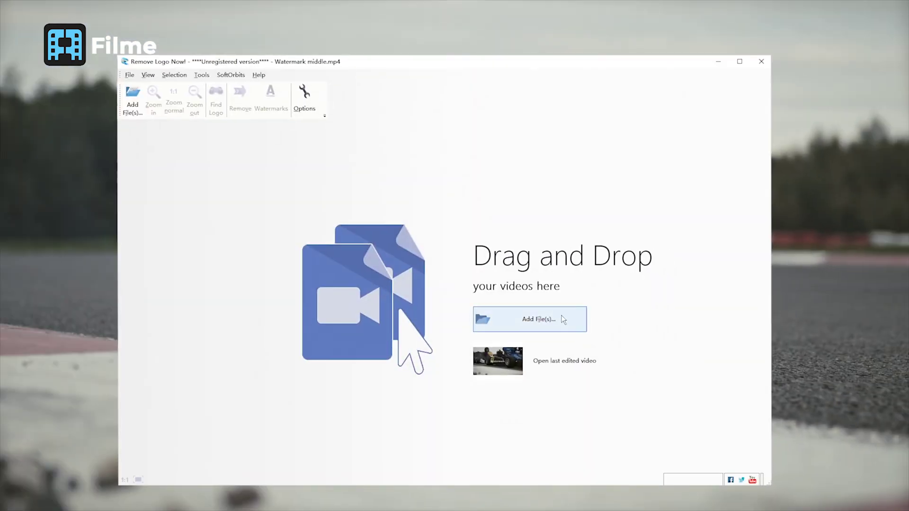
- Load Watermark middle.mp4, mark its central Watermark text, and start removal past the trial notice
left_click(563, 320)
double_click(345, 205)
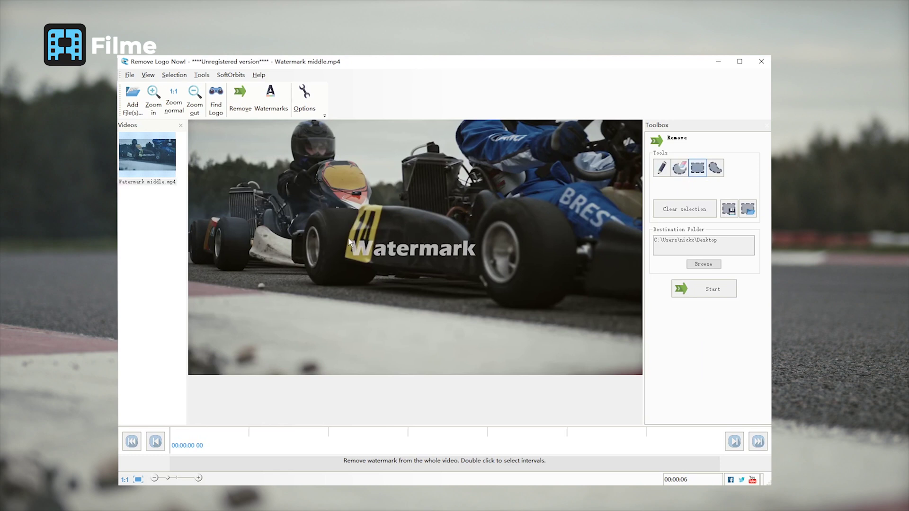
left_click_drag(475, 261, 479, 260)
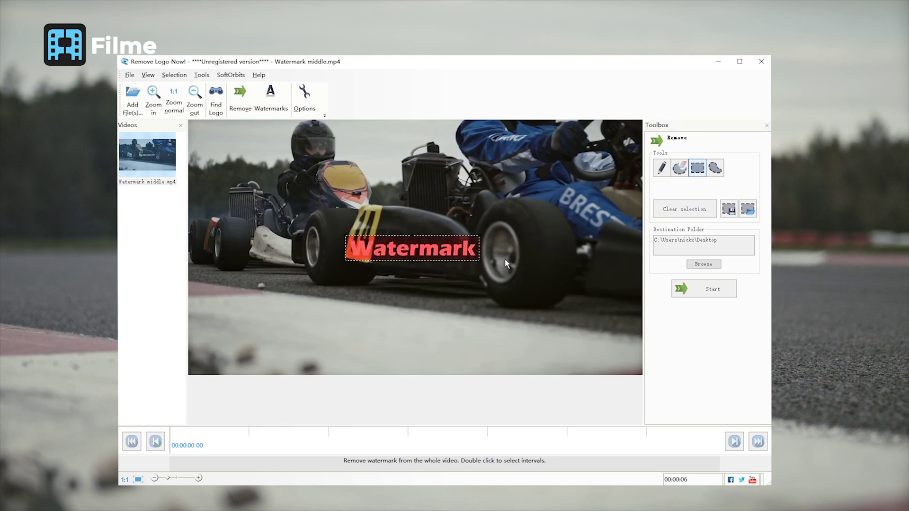
left_click(732, 293)
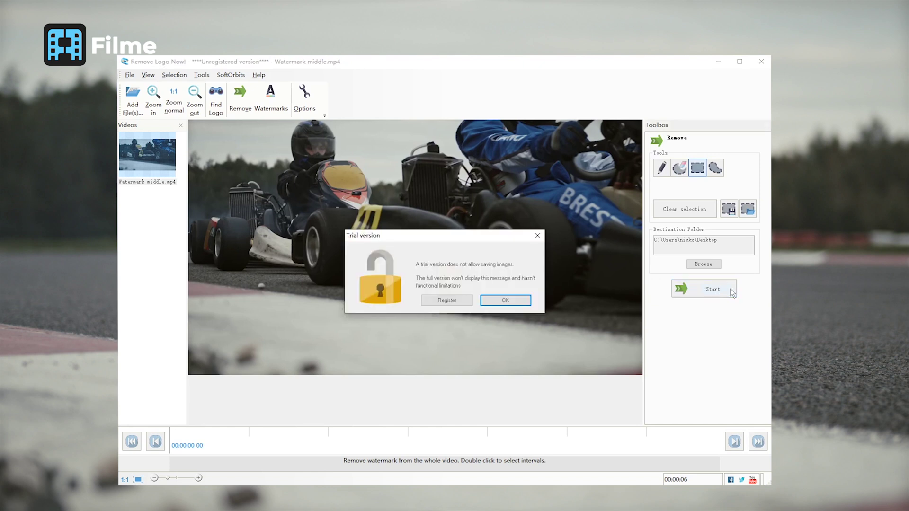
left_click(519, 301)
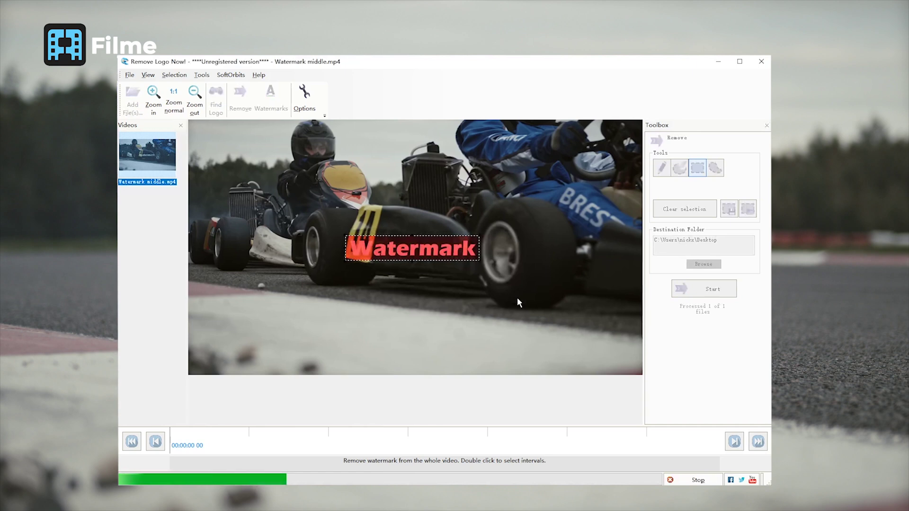